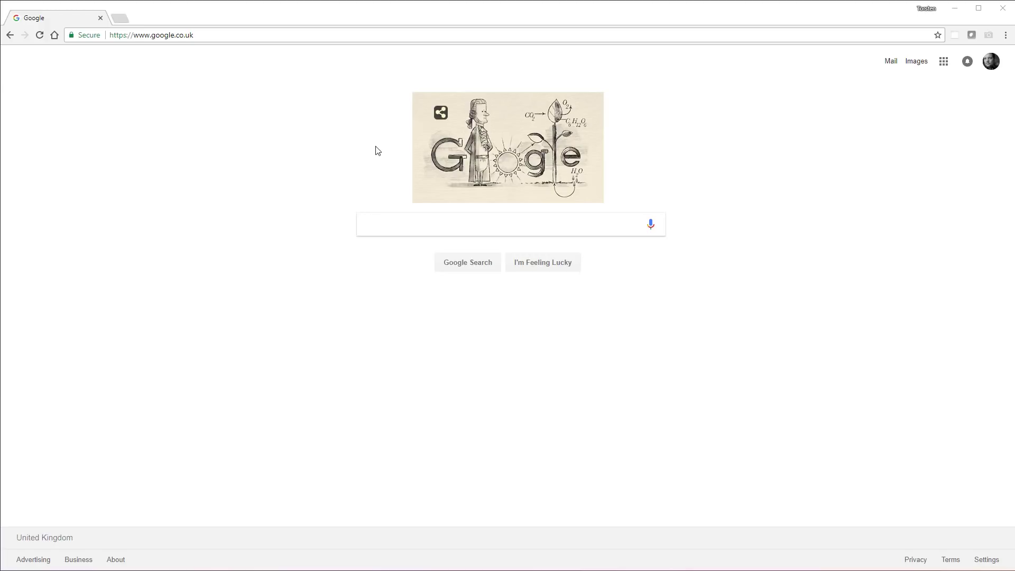
# - Focus the empty search box on the Google UK homepage in Chrome
pyautogui.click(387, 224)
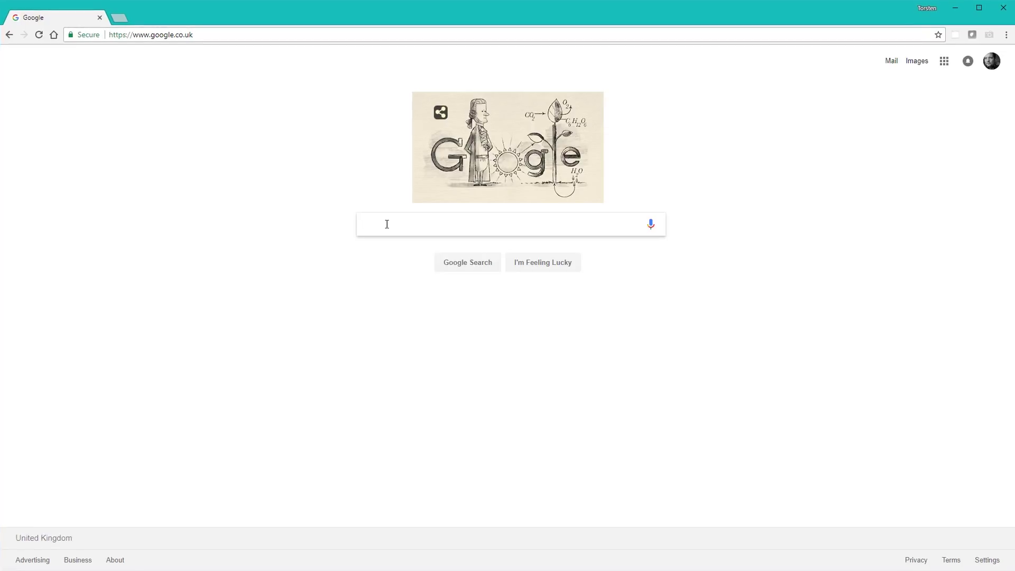
# - Search 'google drive file stream download' and open the Deploy Drive File Stream help page
pyautogui.write('google ')
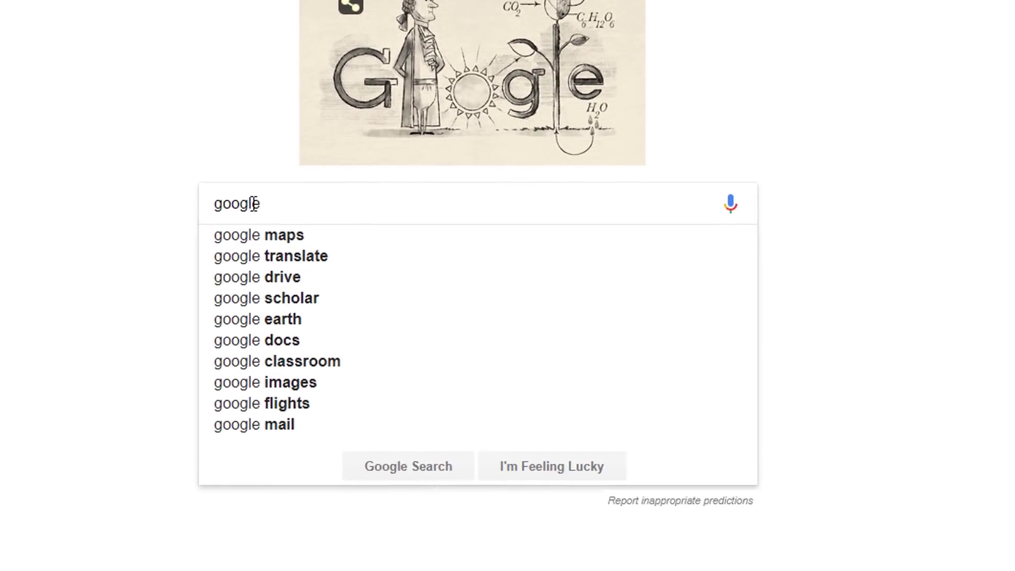
pyautogui.write('drive fi')
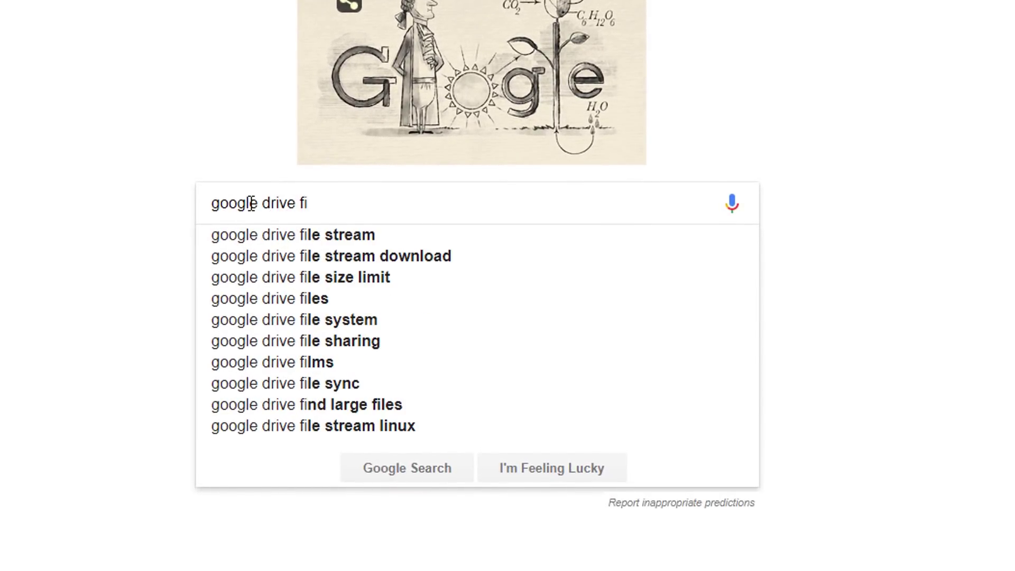
pyautogui.press('Down')
pyautogui.press('Down')
pyautogui.press('Return')
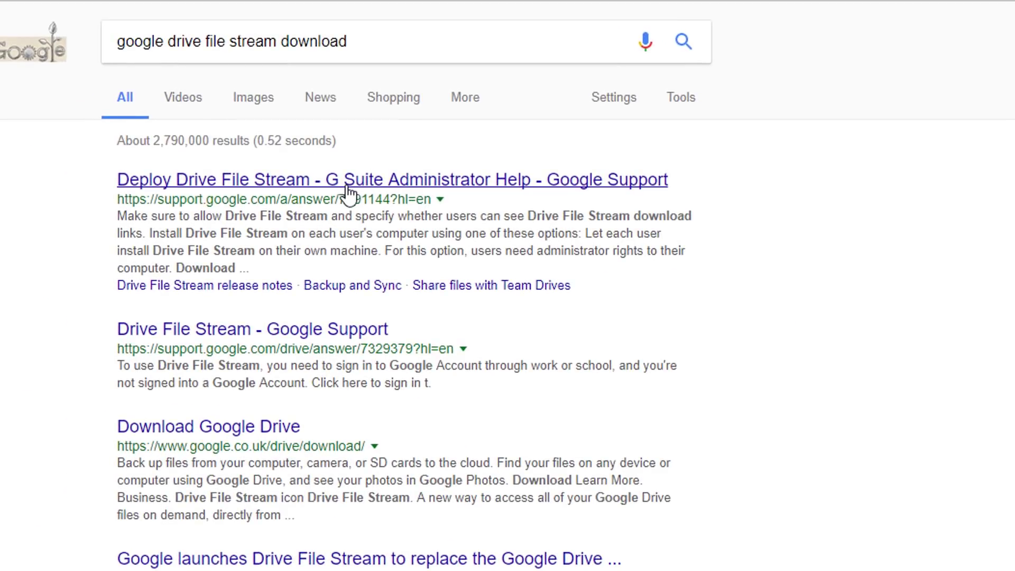
pyautogui.click(347, 187)
# - Expand the Windows download instructions on the help page
pyautogui.scroll(-7, 423, 280)
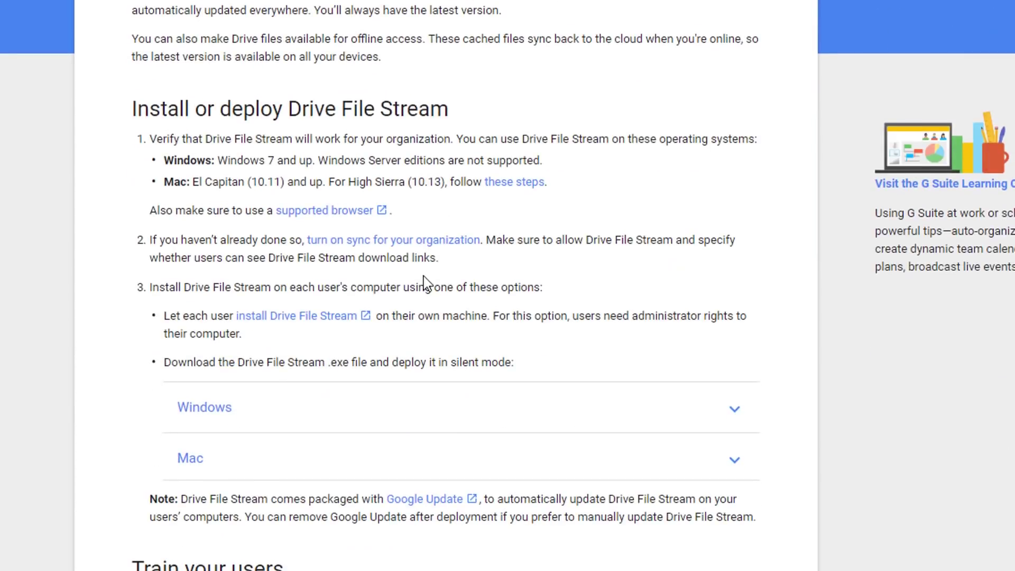
pyautogui.click(239, 409)
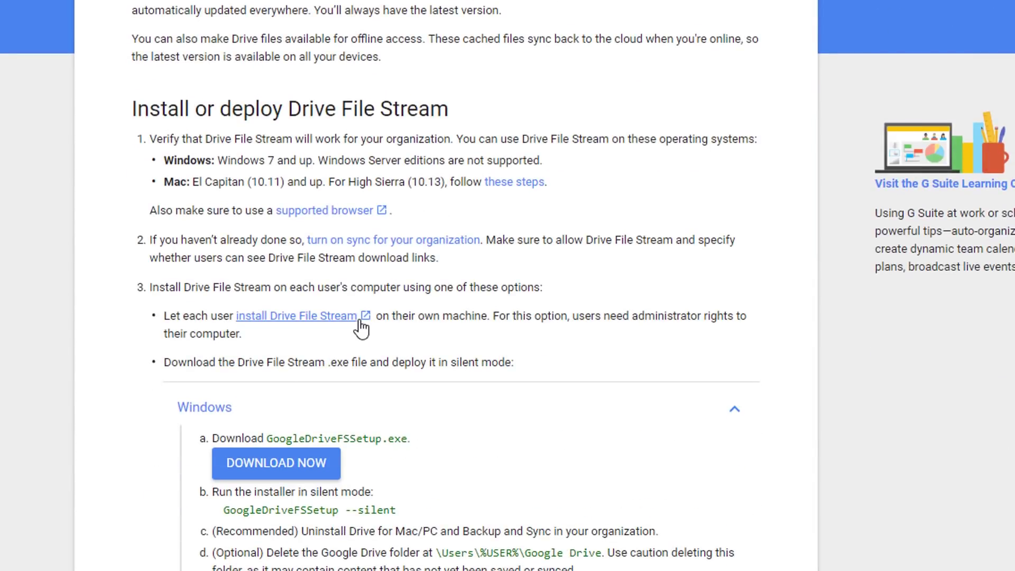
pyautogui.scroll(-3, 361, 328)
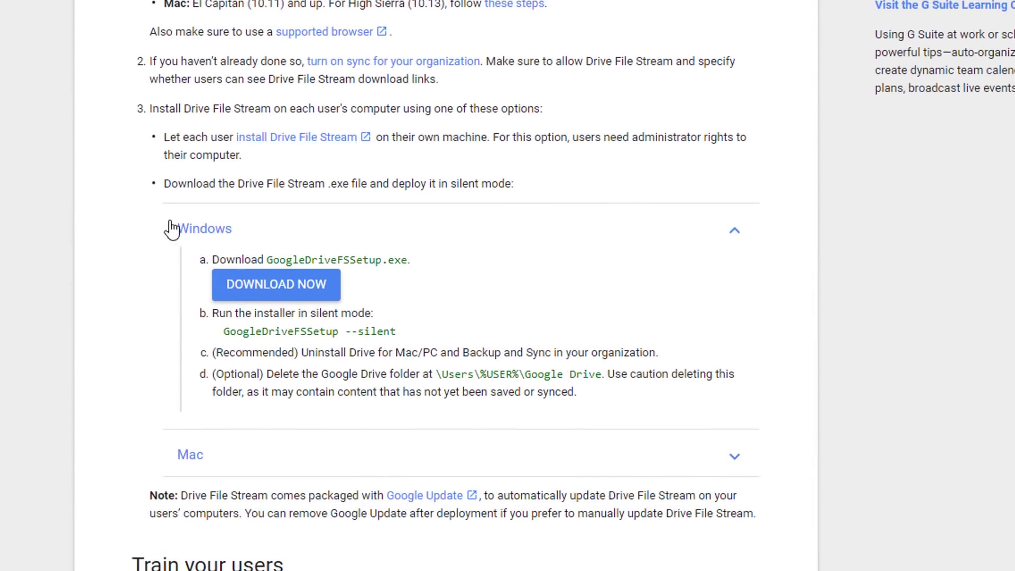
# - Download the GoogleDriveFSSetup.exe installer and save it to the Desktop
pyautogui.click(289, 283)
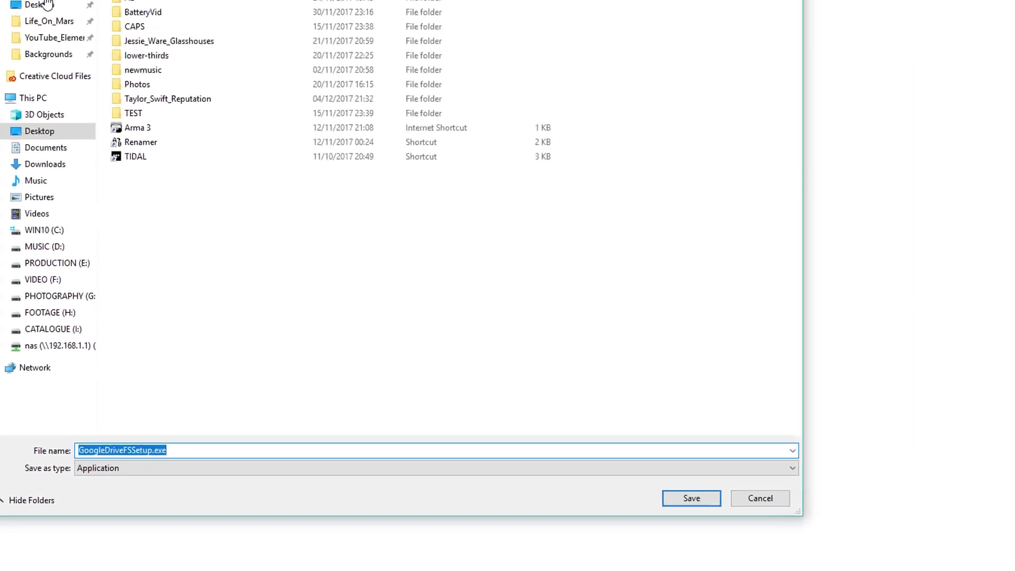
pyautogui.click(48, 5)
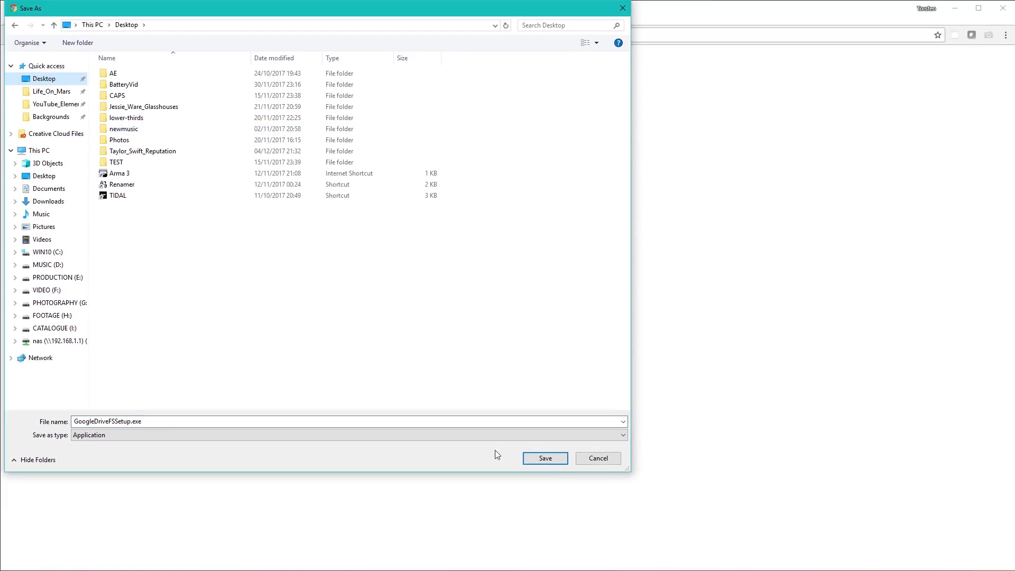
pyautogui.click(537, 457)
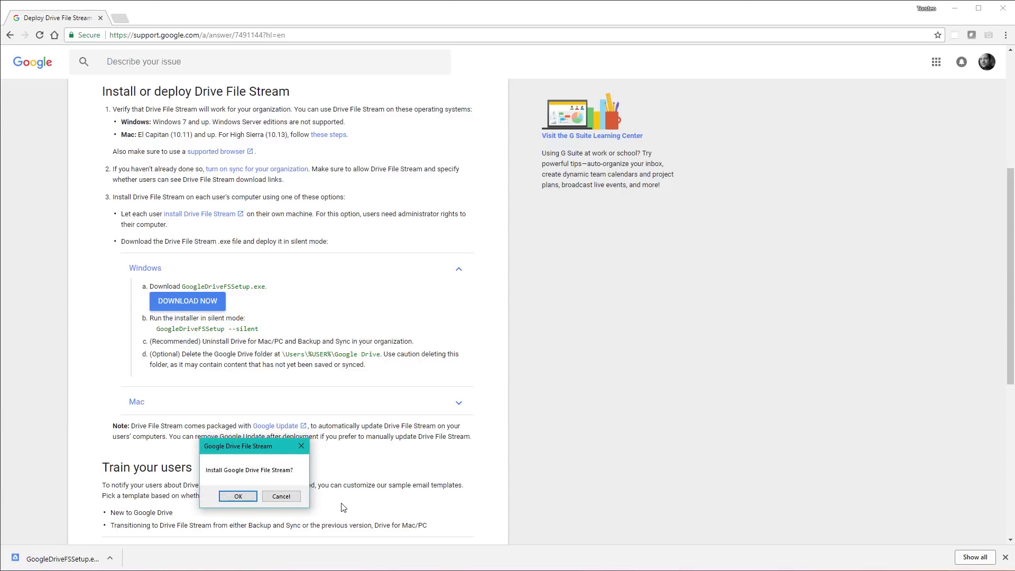
# - Confirm installing Google Drive File Stream and dismiss the successful-installation message
pyautogui.moveTo(275, 449); pyautogui.dragTo(742, 263)
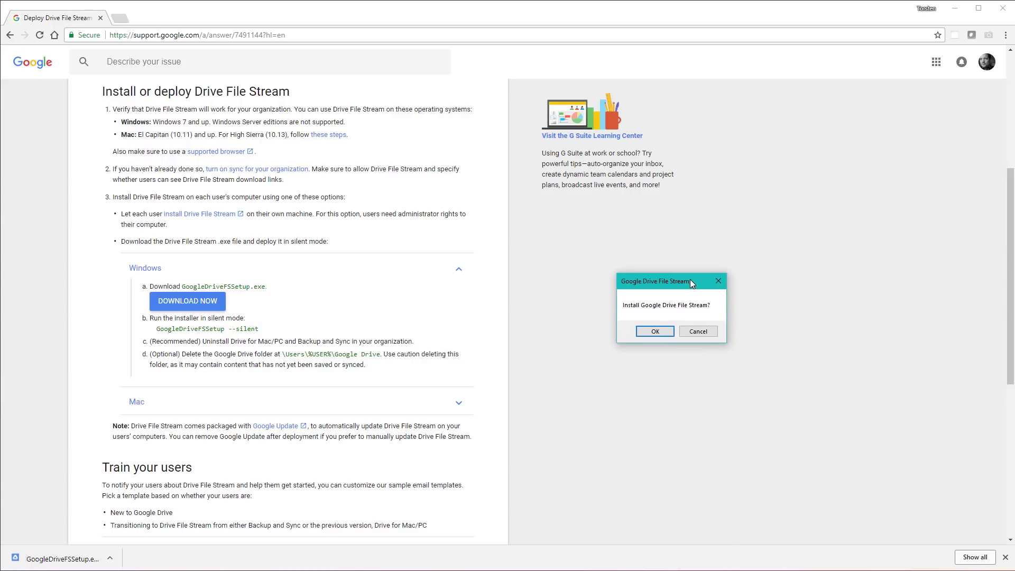
pyautogui.moveTo(690, 279); pyautogui.dragTo(701, 286)
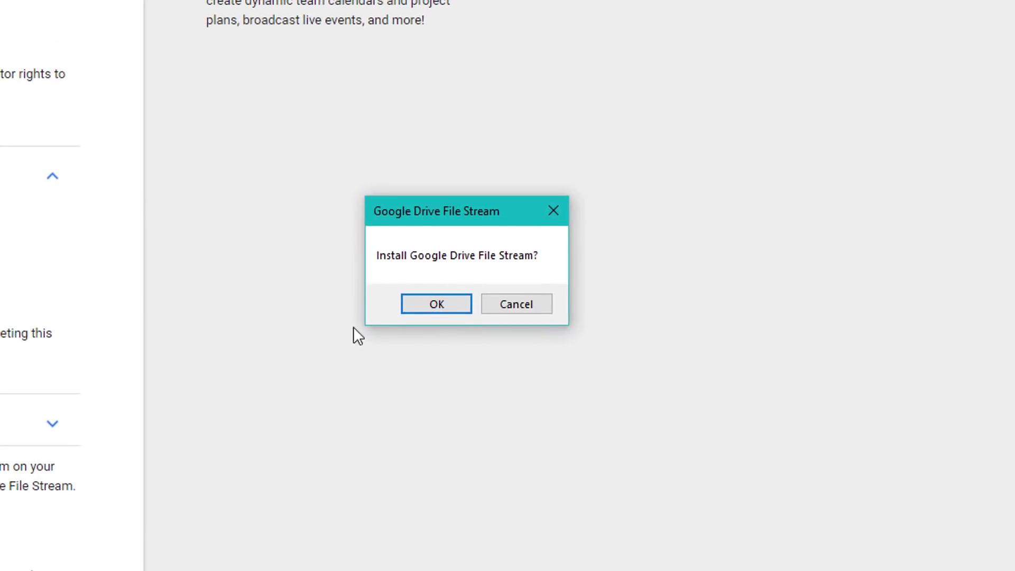
pyautogui.click(446, 302)
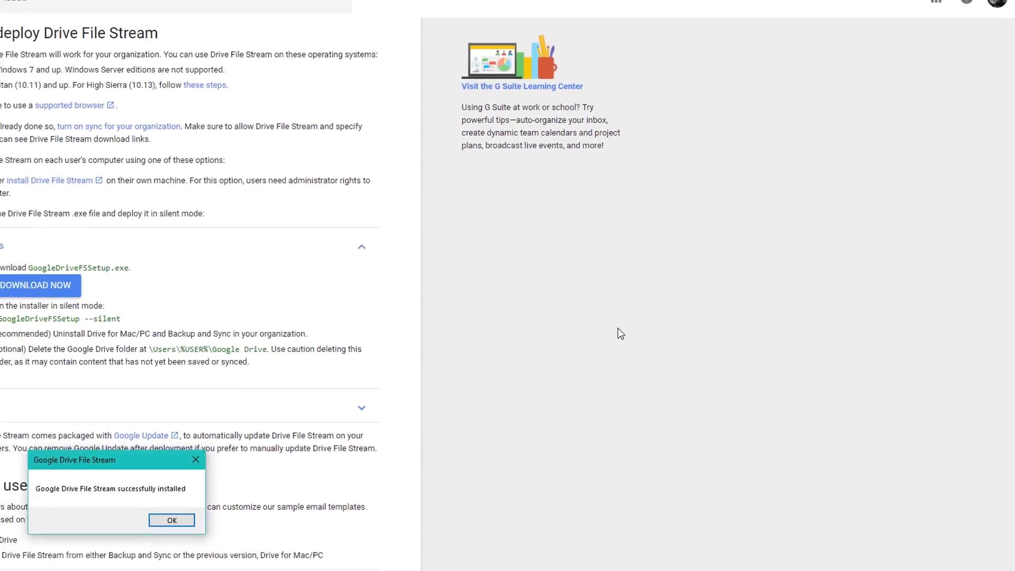
pyautogui.moveTo(106, 463); pyautogui.dragTo(630, 248)
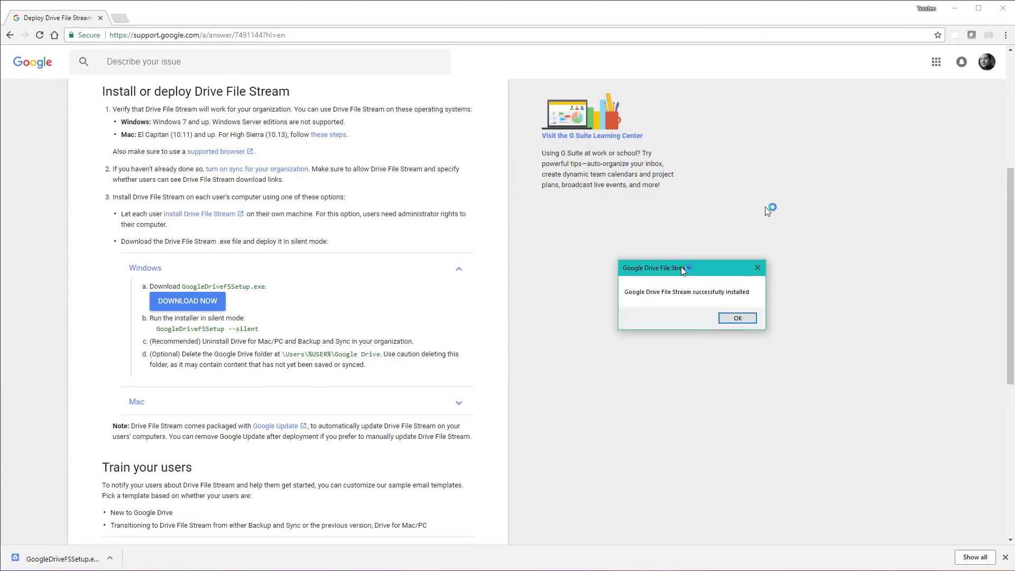
pyautogui.moveTo(682, 271); pyautogui.dragTo(714, 246)
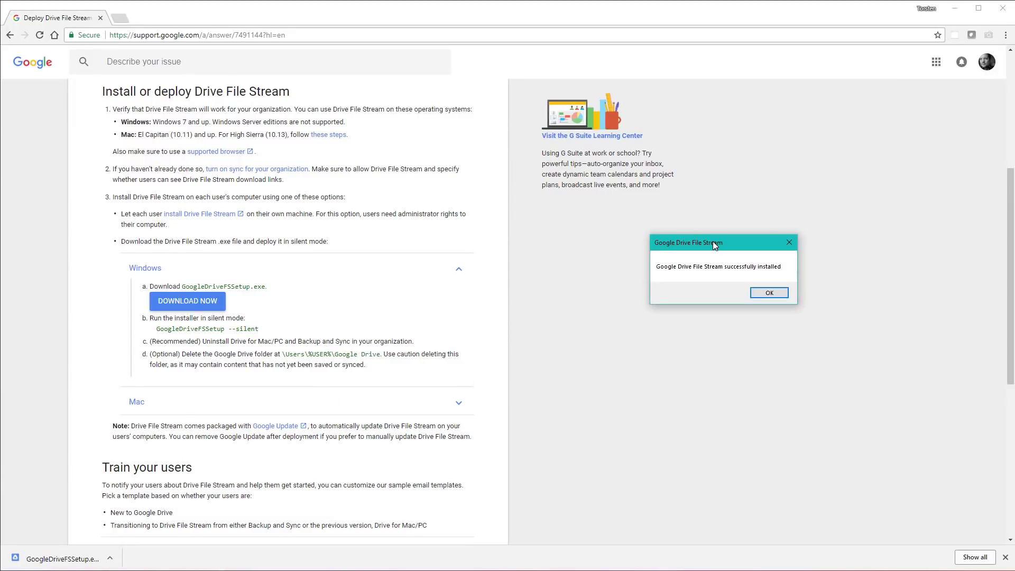
pyautogui.click(768, 294)
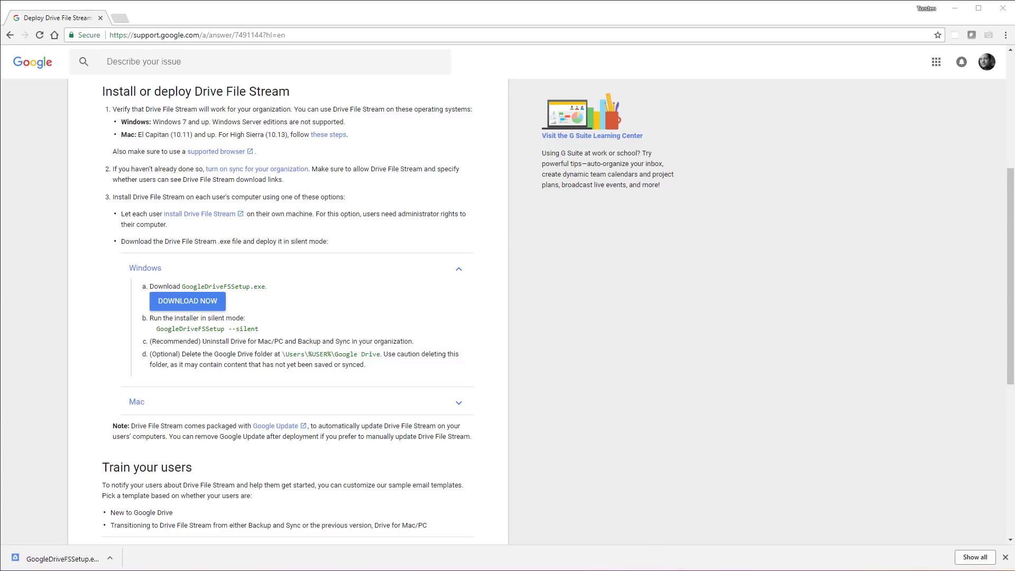
# - Open File Explorer at This PC, showing Google Drive File Stream (K:) at 1.00 EB
pyautogui.press('super+e')
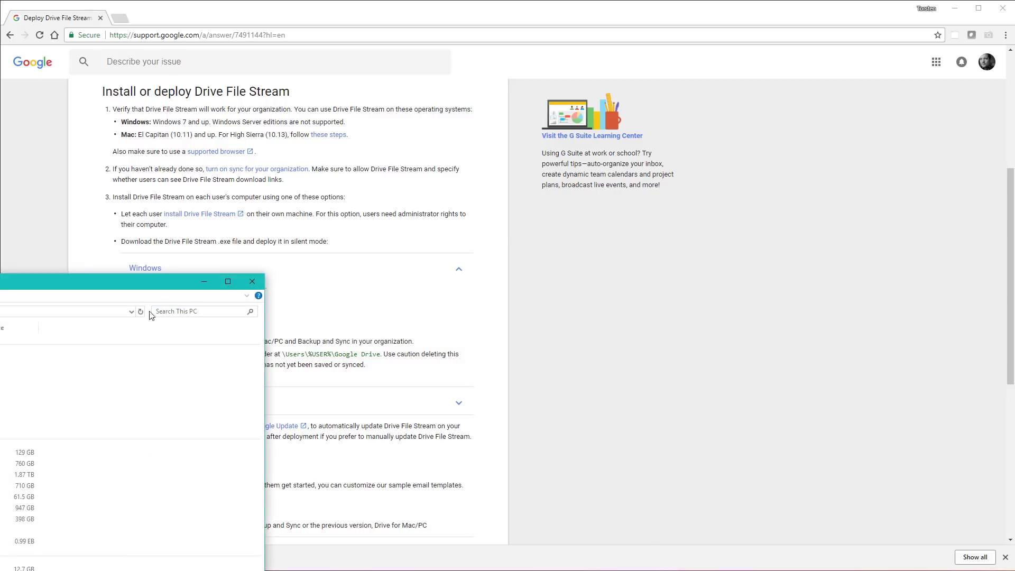
pyautogui.moveTo(132, 281); pyautogui.dragTo(462, 48)
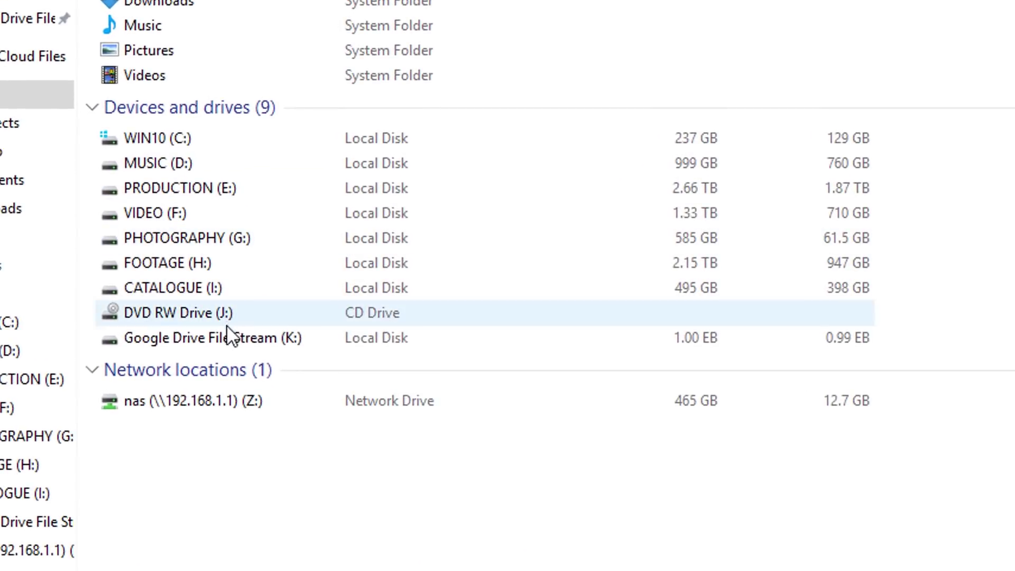
pyautogui.moveTo(261, 346)
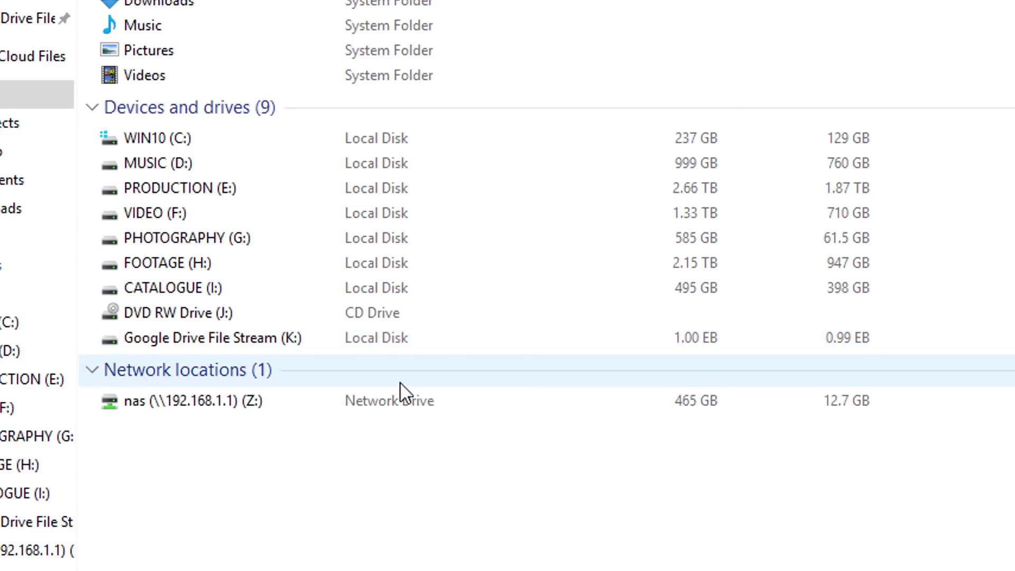
# - Open drive K, browse the files in My Drive, then return to the top of drive K
pyautogui.doubleClick(293, 343)
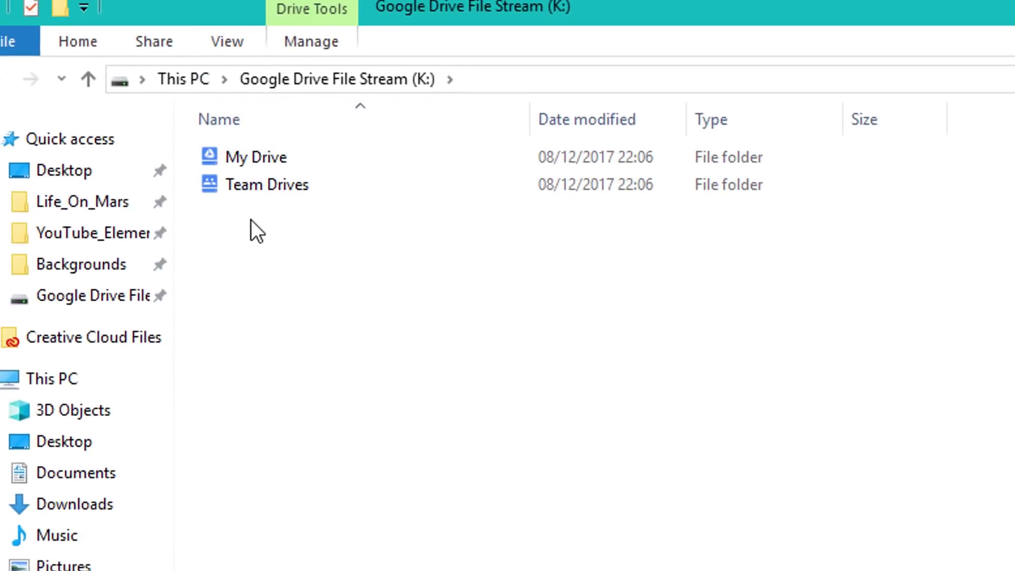
pyautogui.click(236, 73)
pyautogui.doubleClick(268, 157)
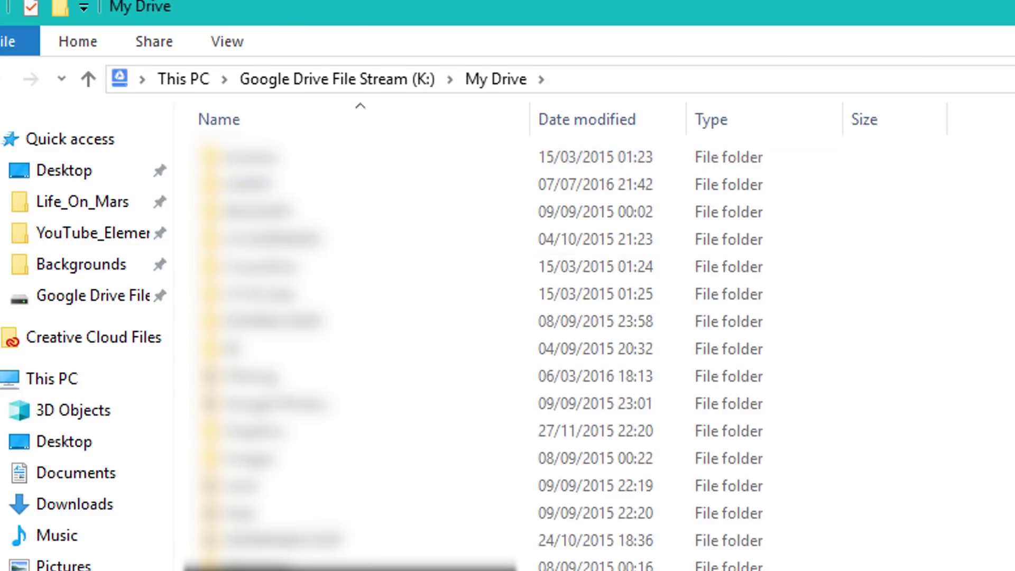
pyautogui.scroll(-15, 269, 158)
pyautogui.scroll(-10, 537, 539)
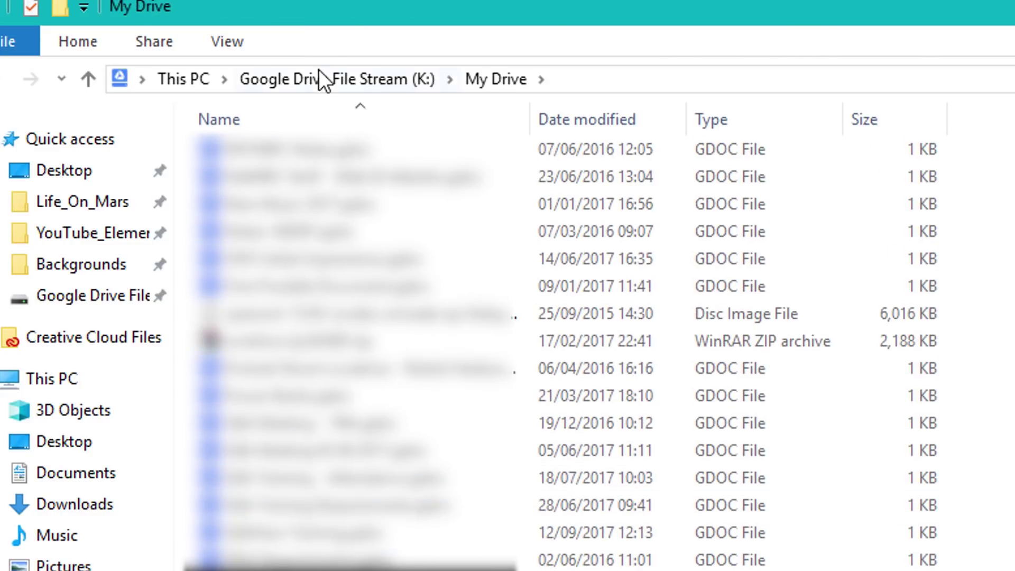
pyautogui.click(319, 74)
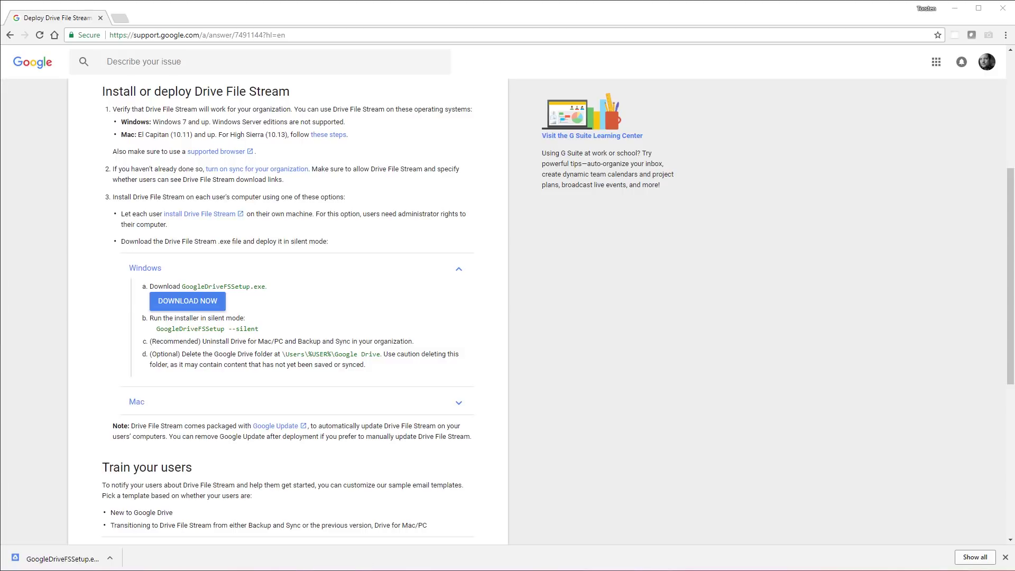
# - Restore the Video Templates window, view the TDCat_iPhone.aep Logs folder, then return to Video Templates
pyautogui.hotkey('alt', 'Tab')
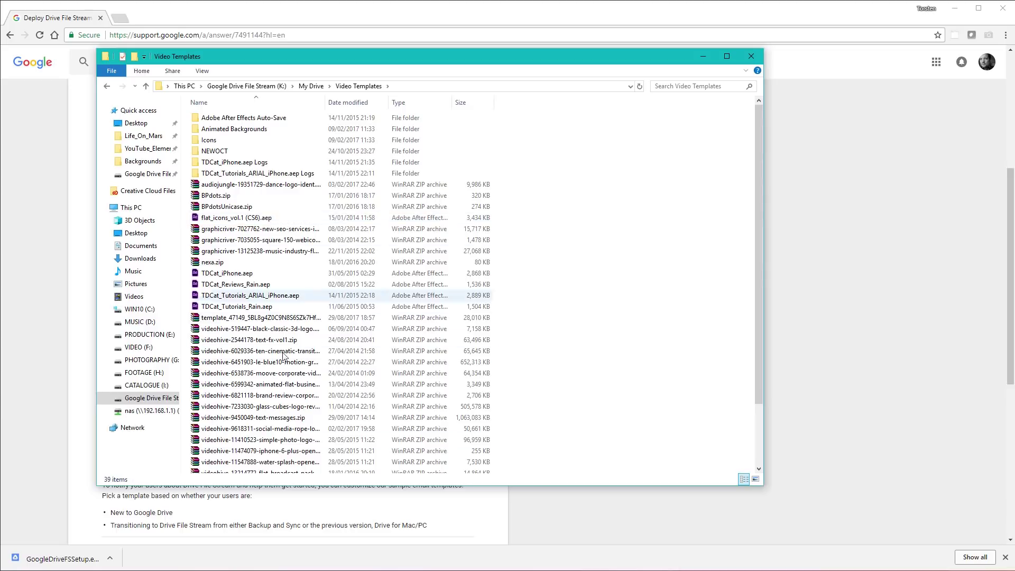
pyautogui.doubleClick(235, 162)
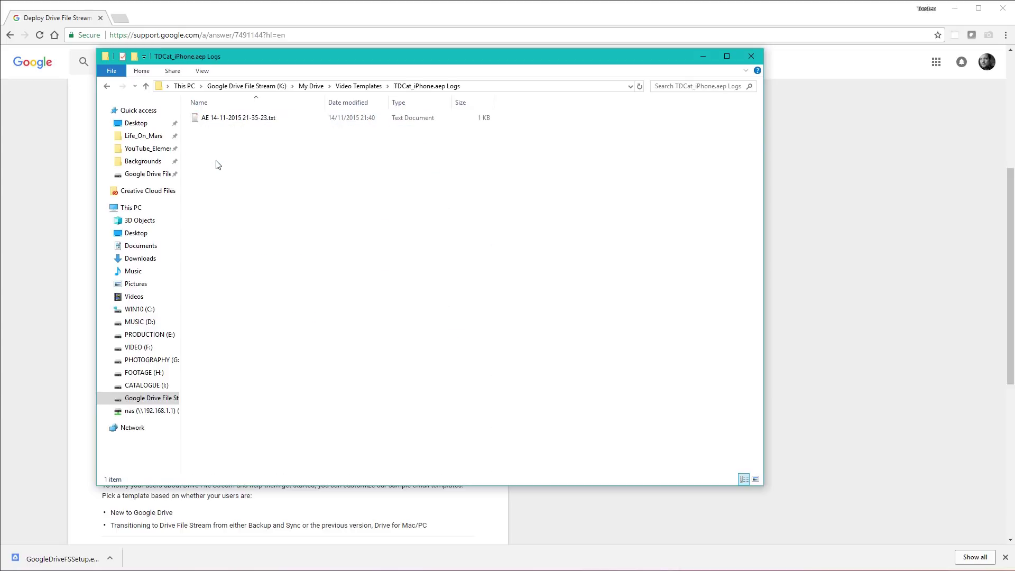
pyautogui.click(359, 87)
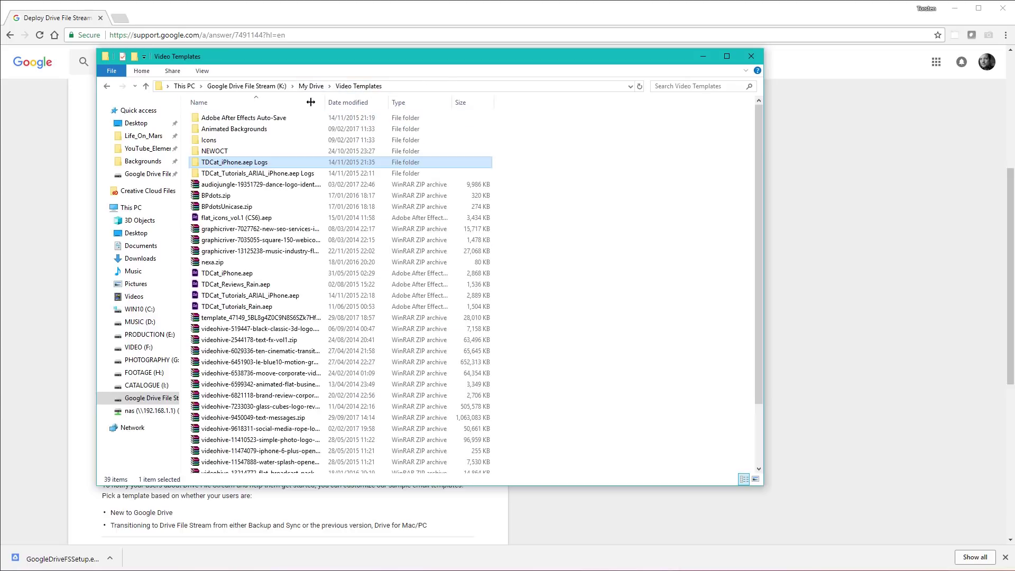
# - Open the Animated Backgrounds folder from Video Templates
pyautogui.doubleClick(259, 133)
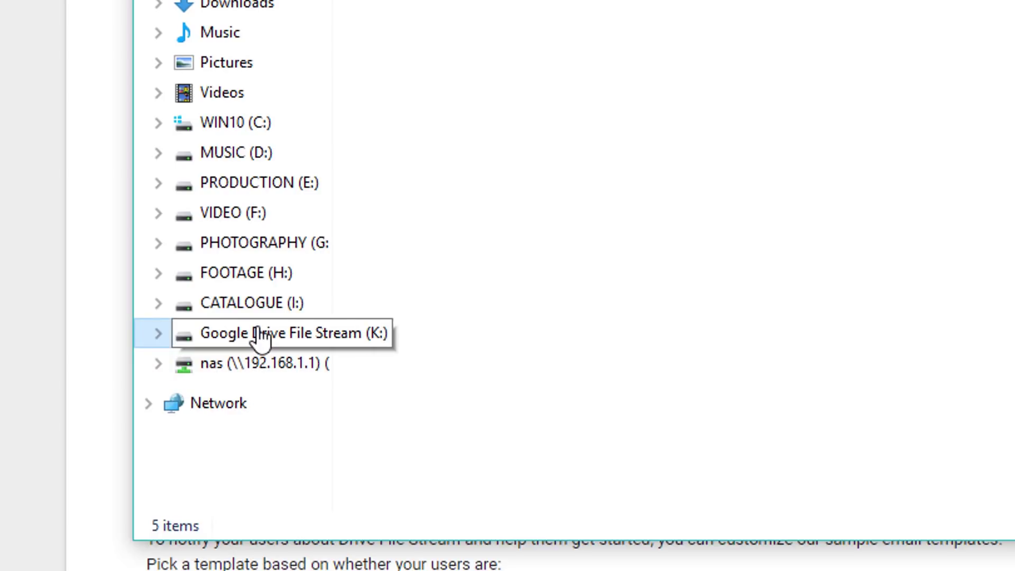
# - Rename the Google Drive File Stream drive to TEST1 in its Properties dialog and apply
pyautogui.click(299, 332)
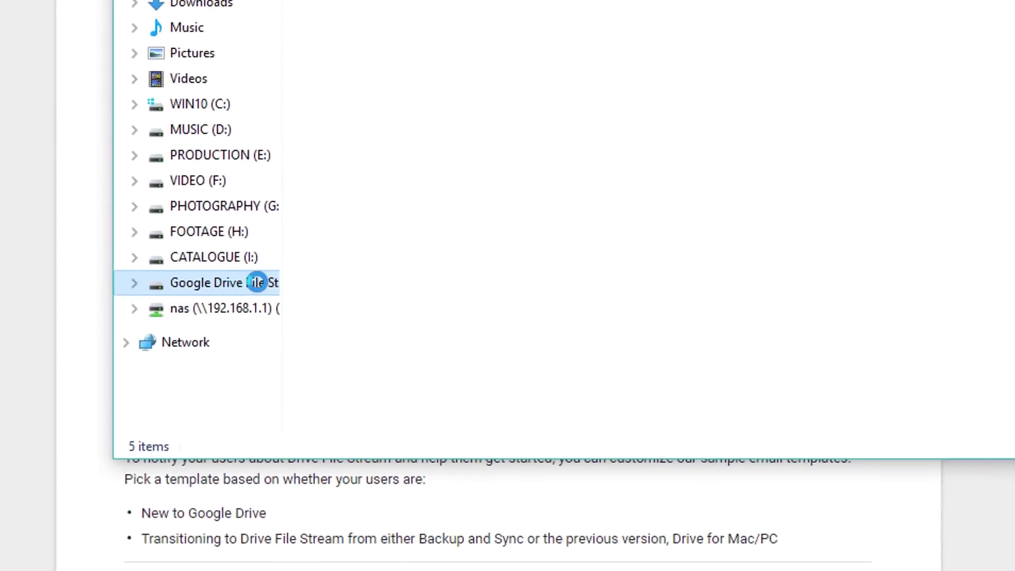
pyautogui.rightClick(257, 282)
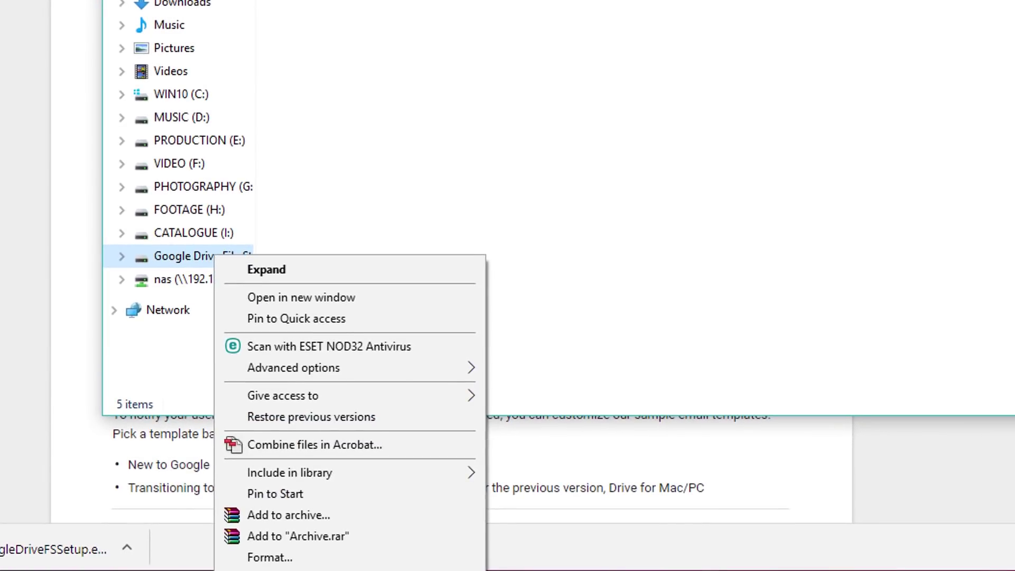
pyautogui.click(592, 320)
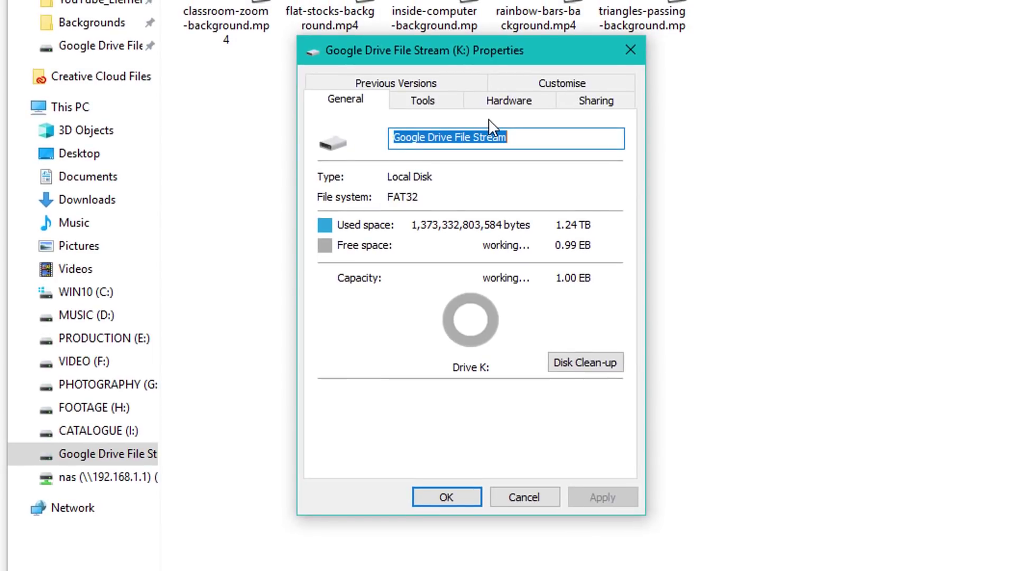
pyautogui.write('TEST1')
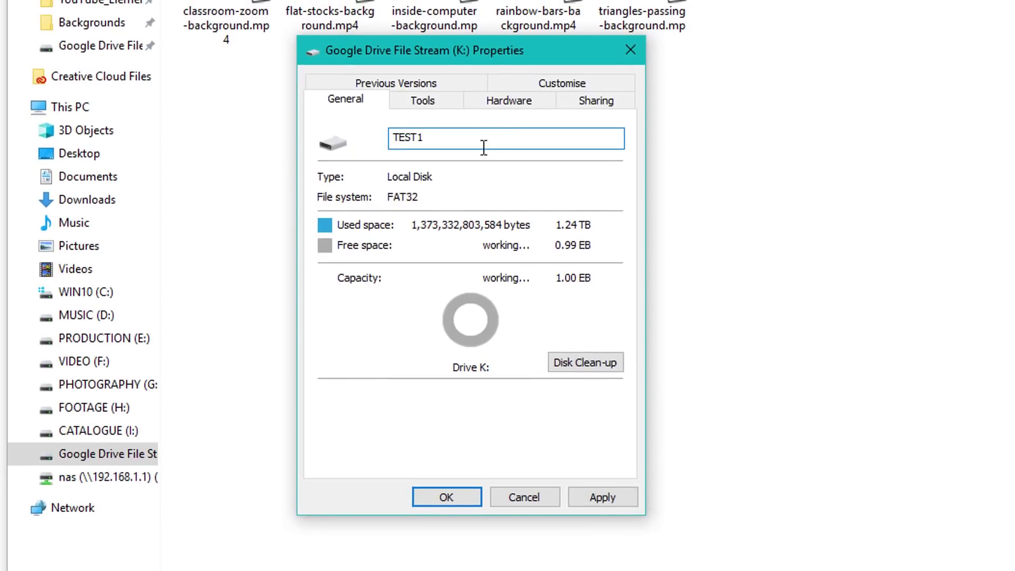
pyautogui.click(601, 494)
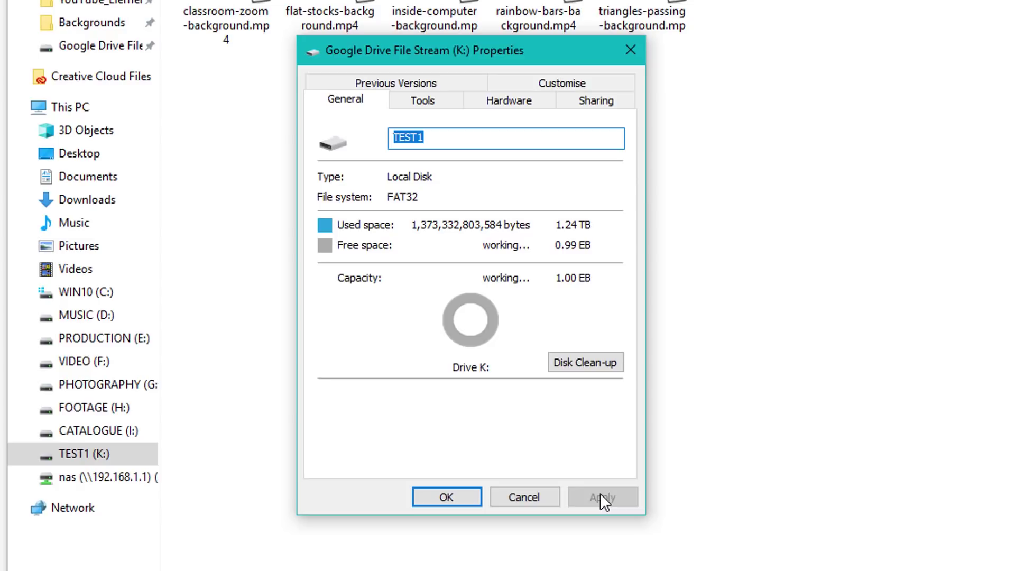
pyautogui.click(444, 499)
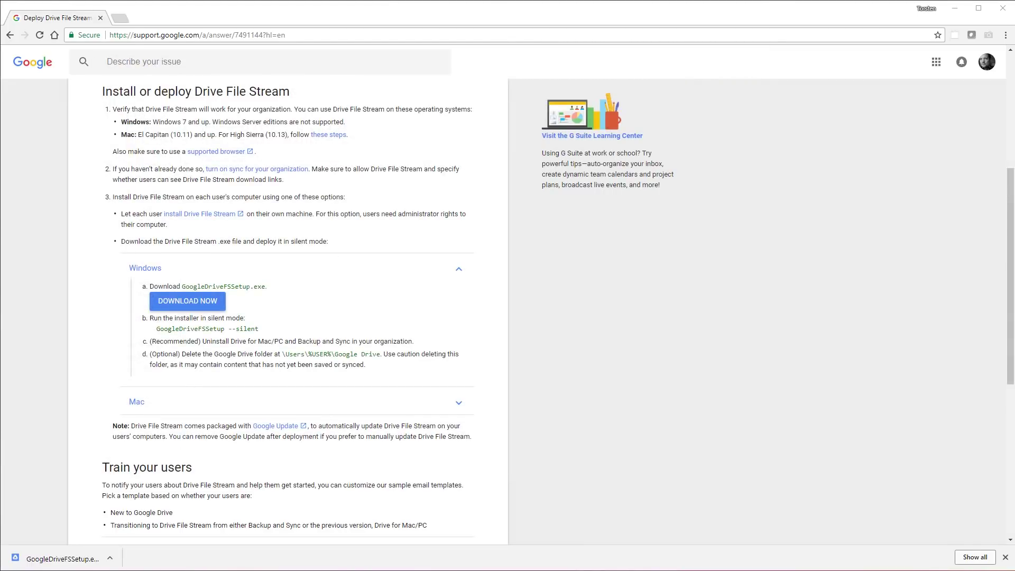
# - Open File Explorer at This PC to confirm drive K is named Google Drive File Stream again
pyautogui.press('super+e')
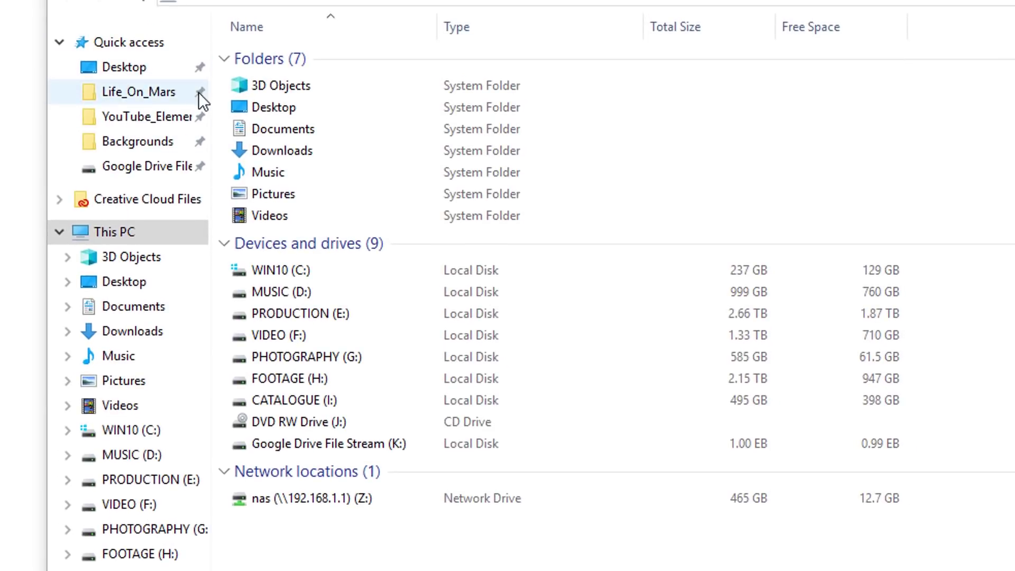
# - Widen the navigation pane so Google Drive File Stream (K:) shows its 0.99 EB free of 1.00 EB
pyautogui.moveTo(213, 96); pyautogui.dragTo(314, 95)
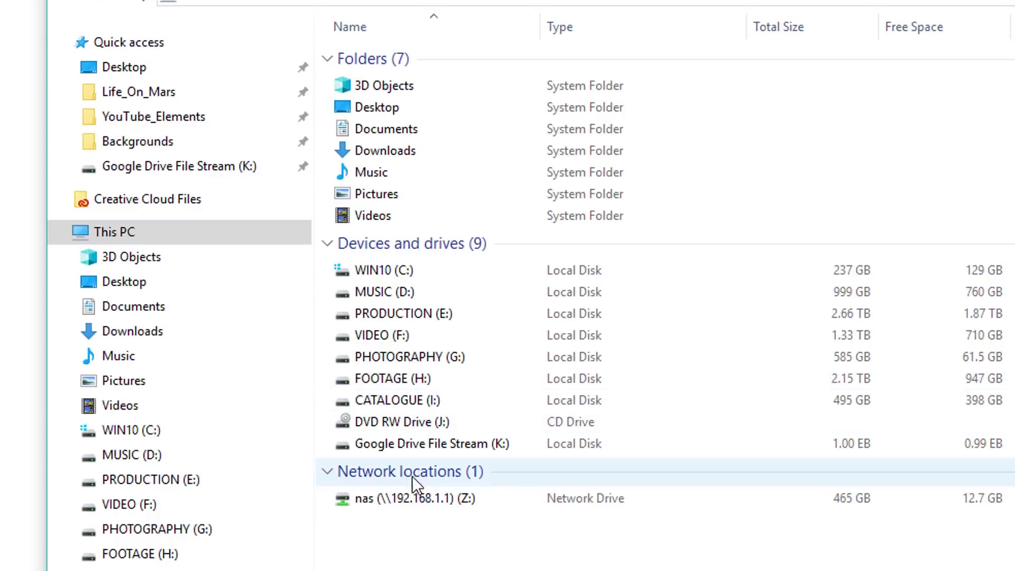
pyautogui.moveTo(469, 445)
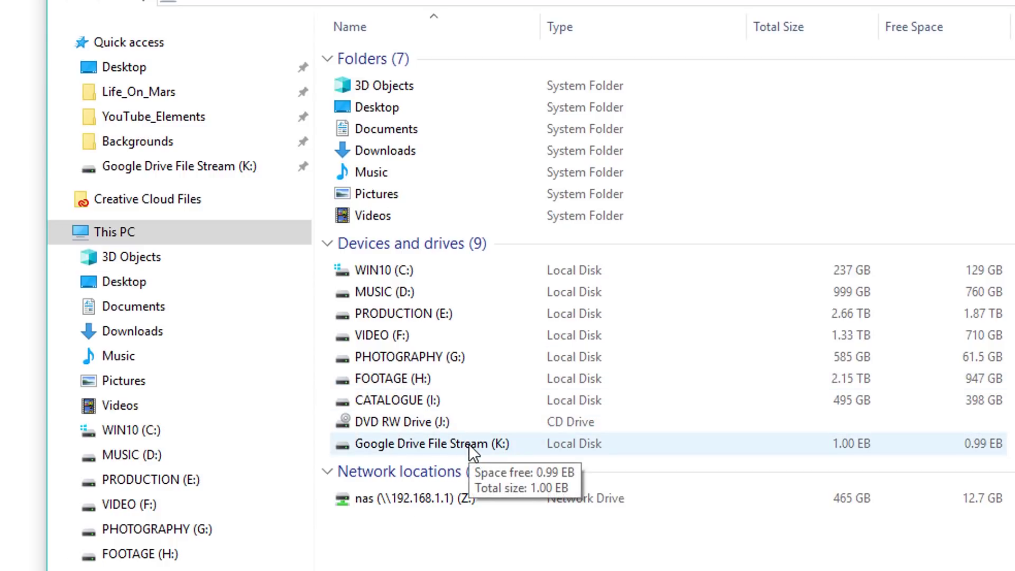